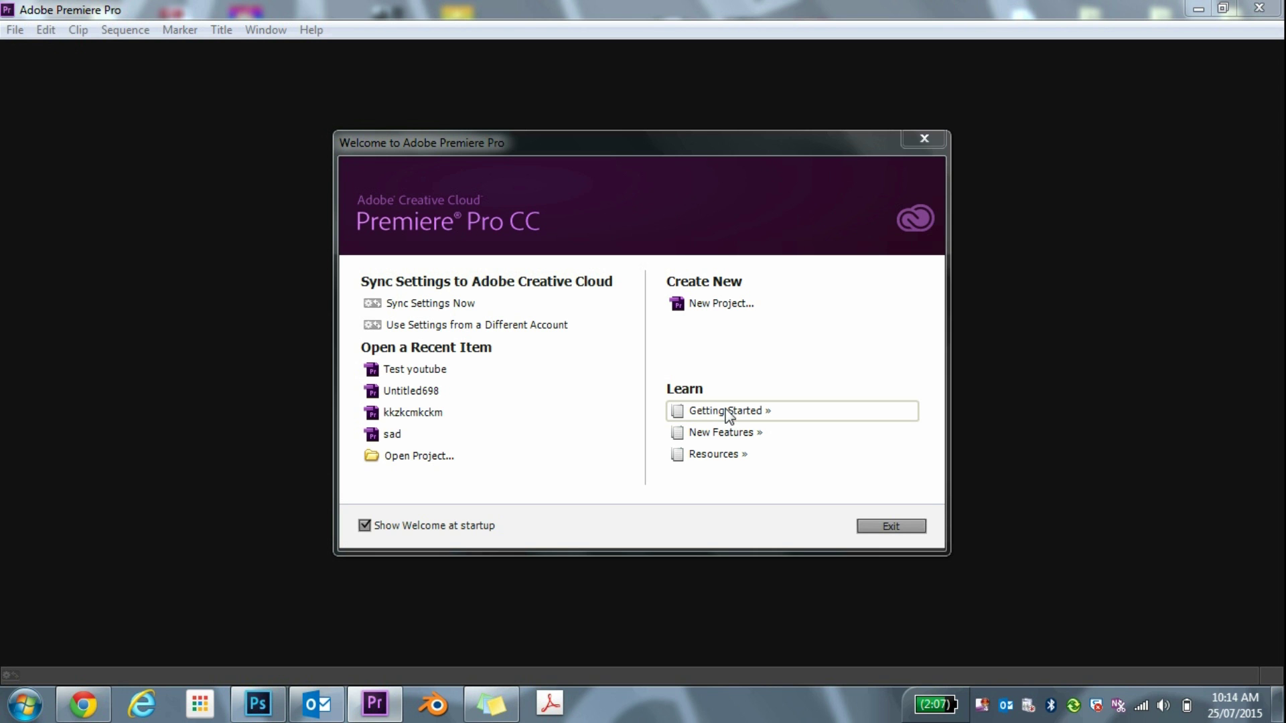
Create a new project named 'test youtube vid' and confirm it.
click(683, 310)
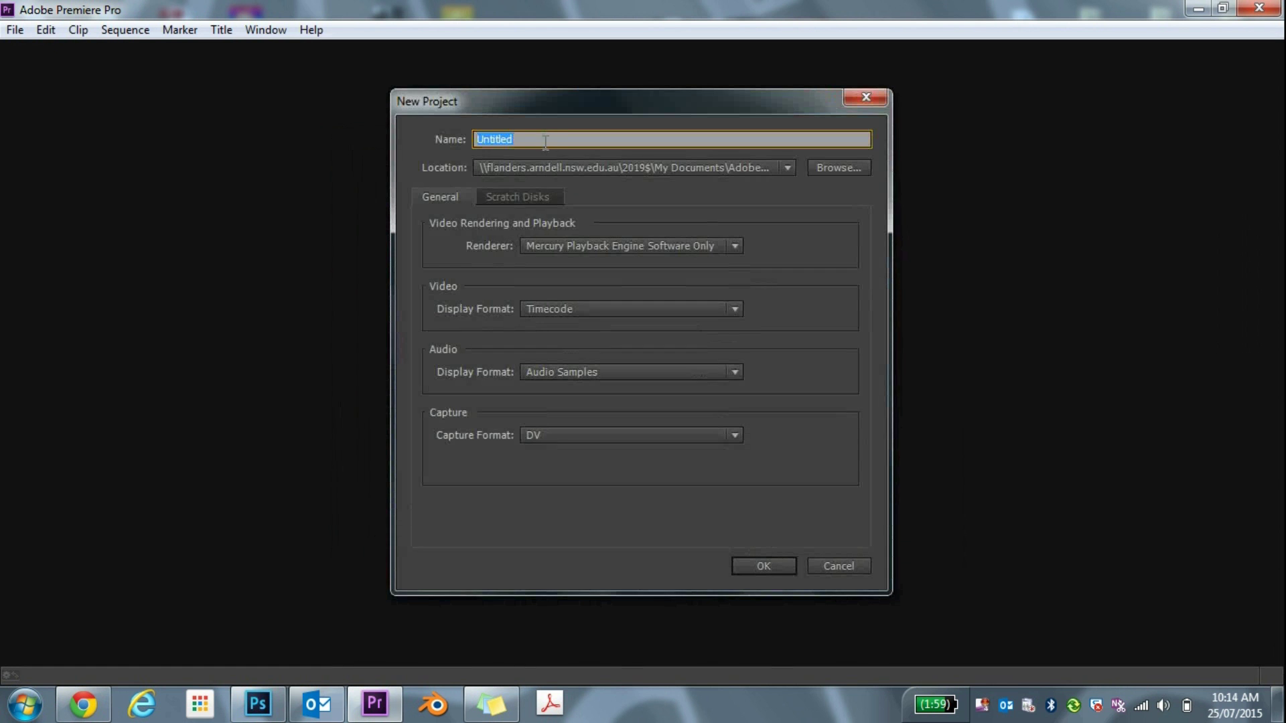
click(573, 234)
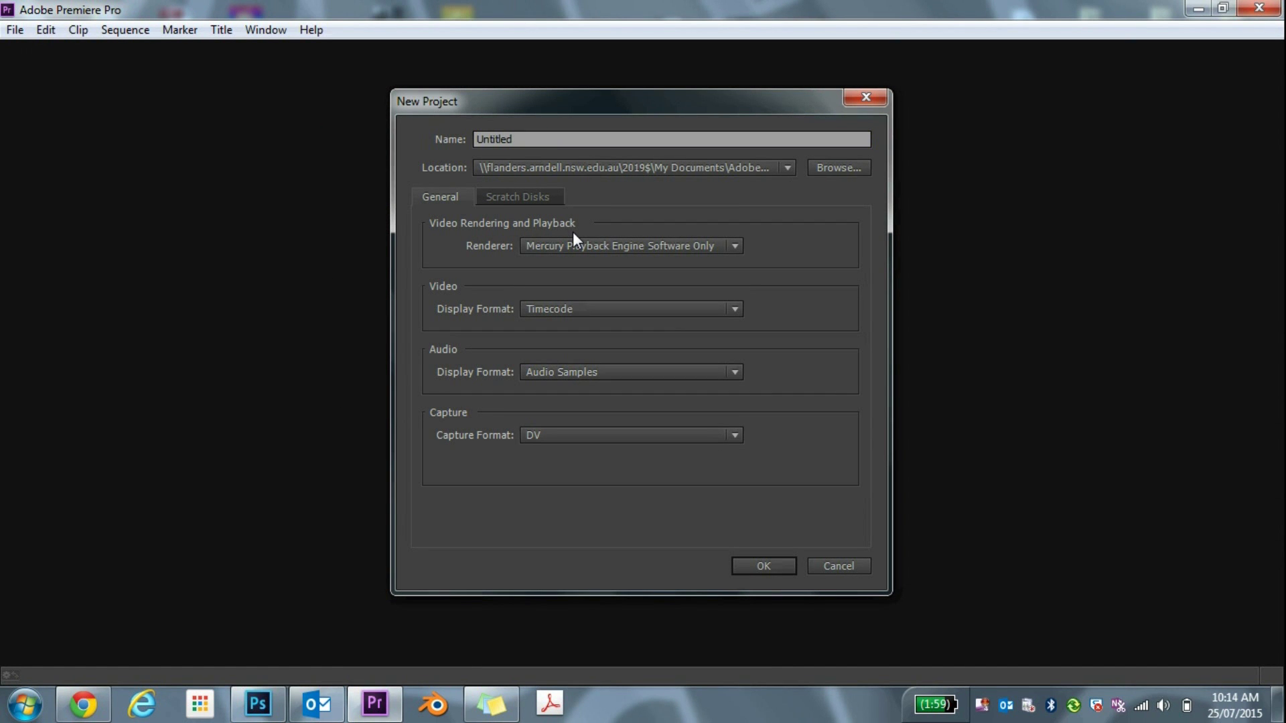
double_click(566, 140)
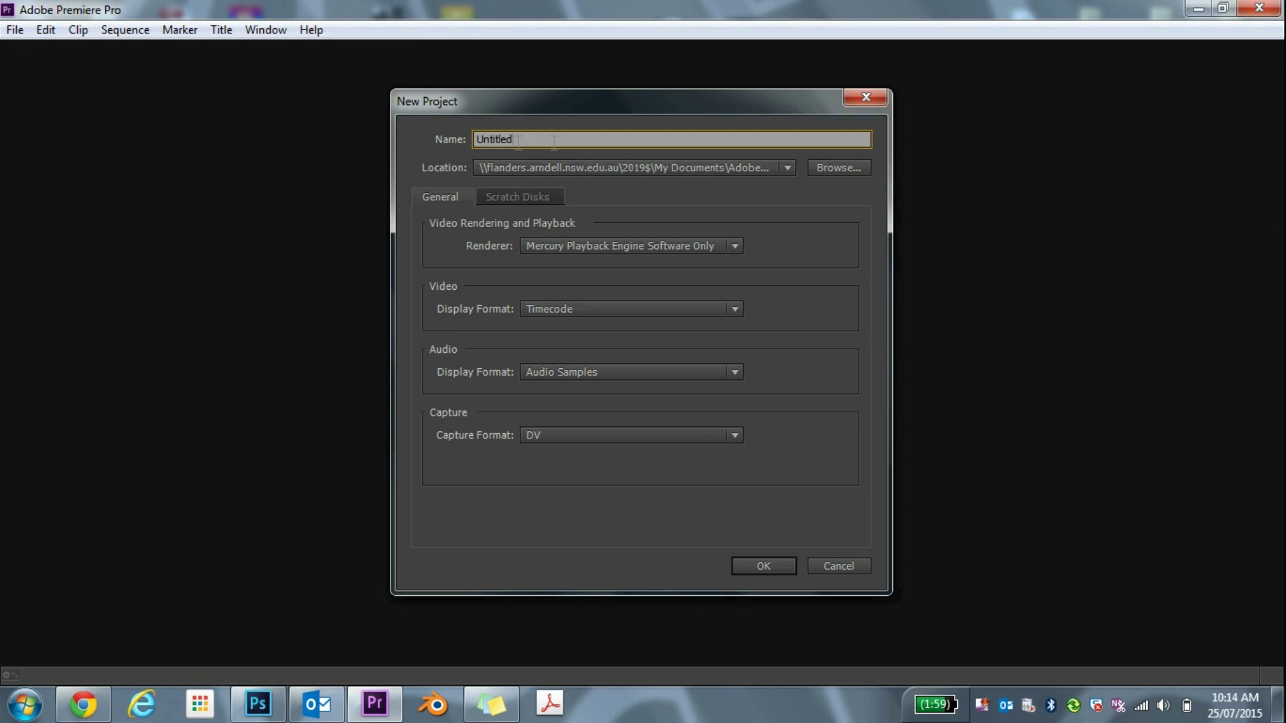
text(test youtube vid)
click(791, 563)
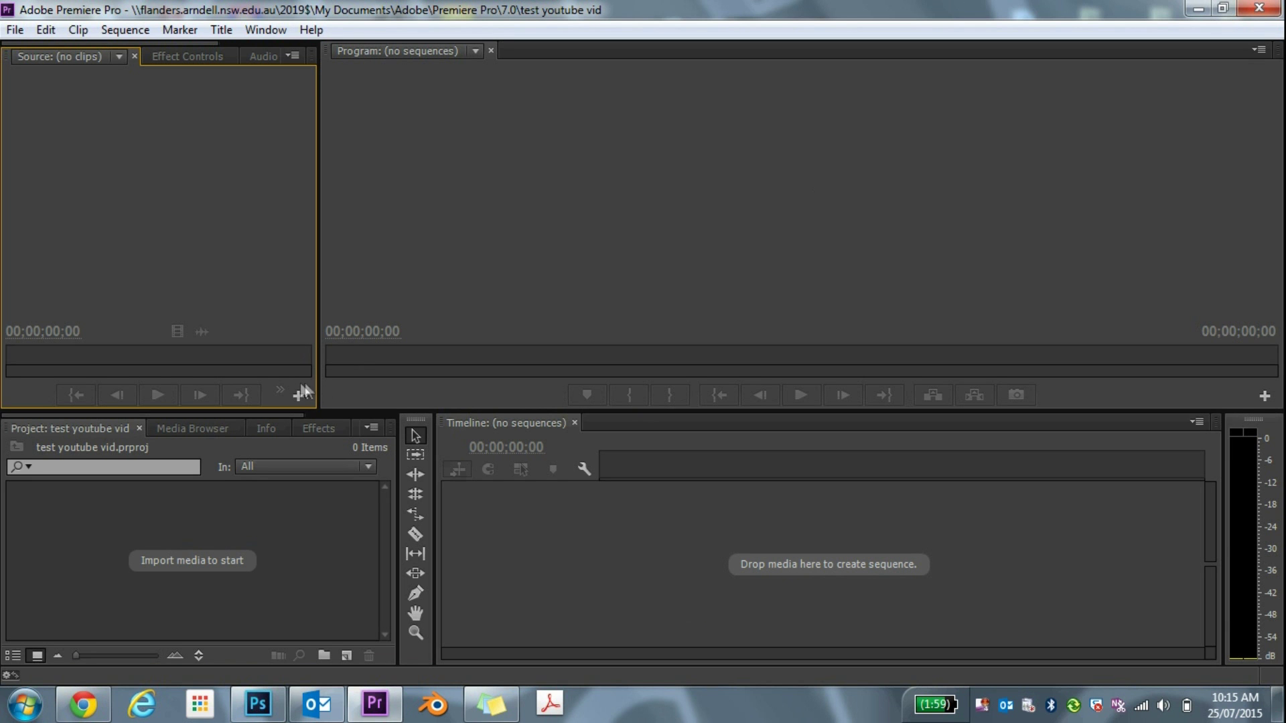
Widen the Program monitor by dragging the Source/Program divider left.
click(322, 431)
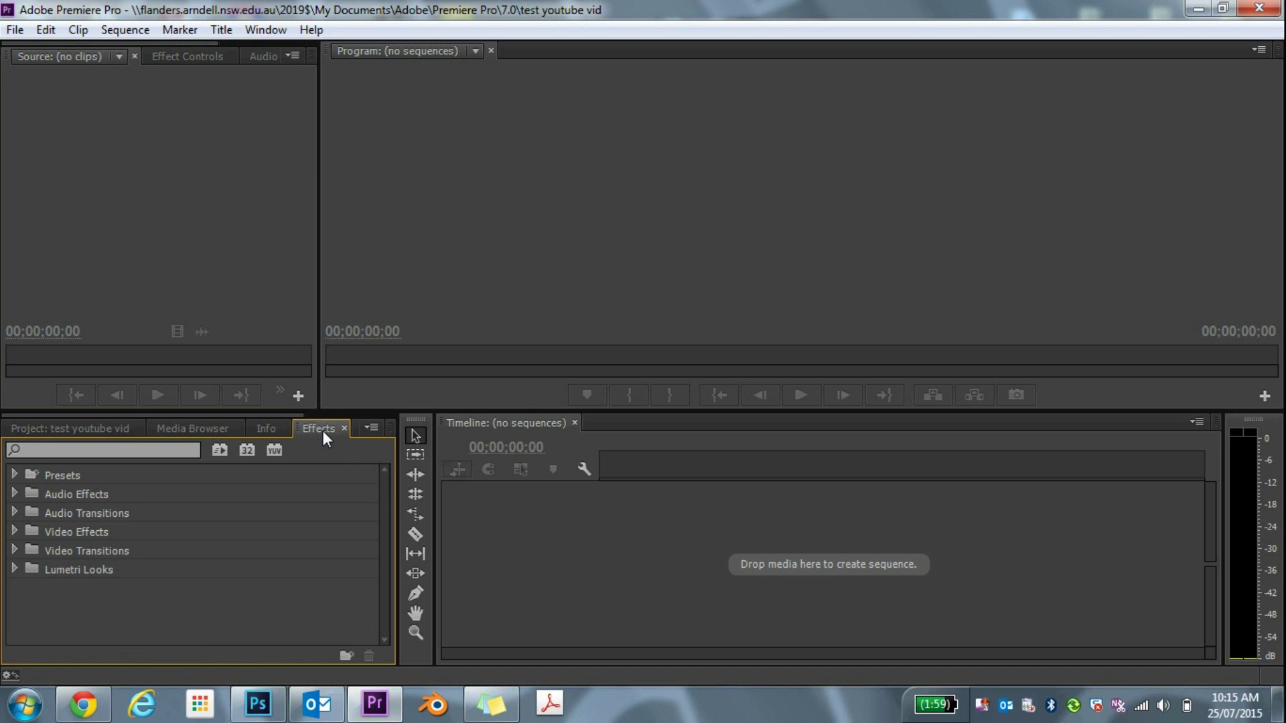
click(110, 429)
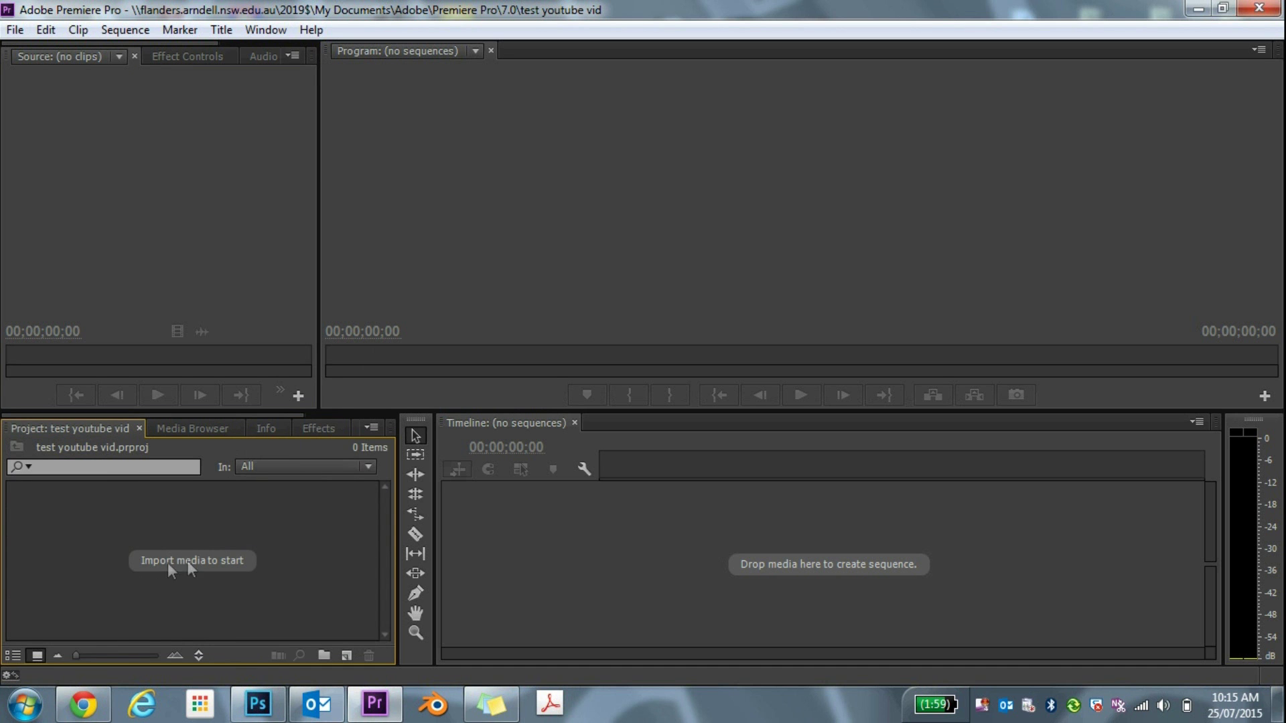
drag(317, 319, 249, 291)
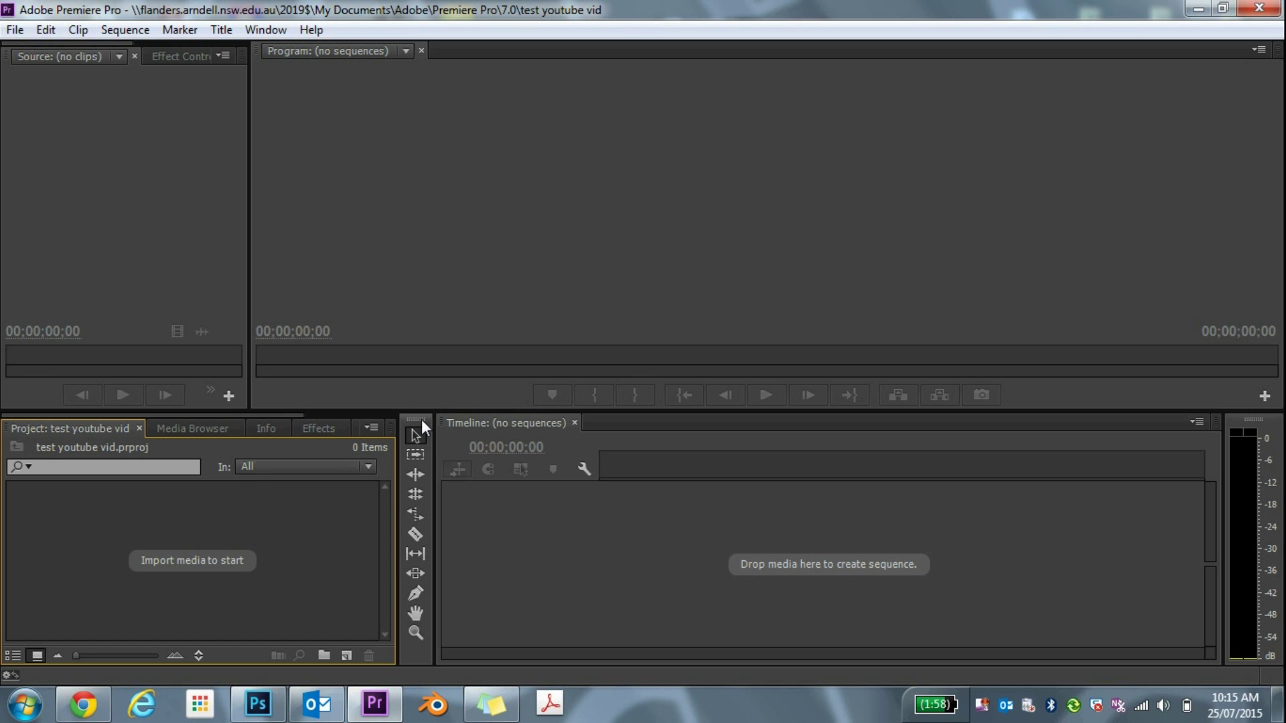
Bring the Windows desktop into view with Premiere minimized behind it.
click(15, 30)
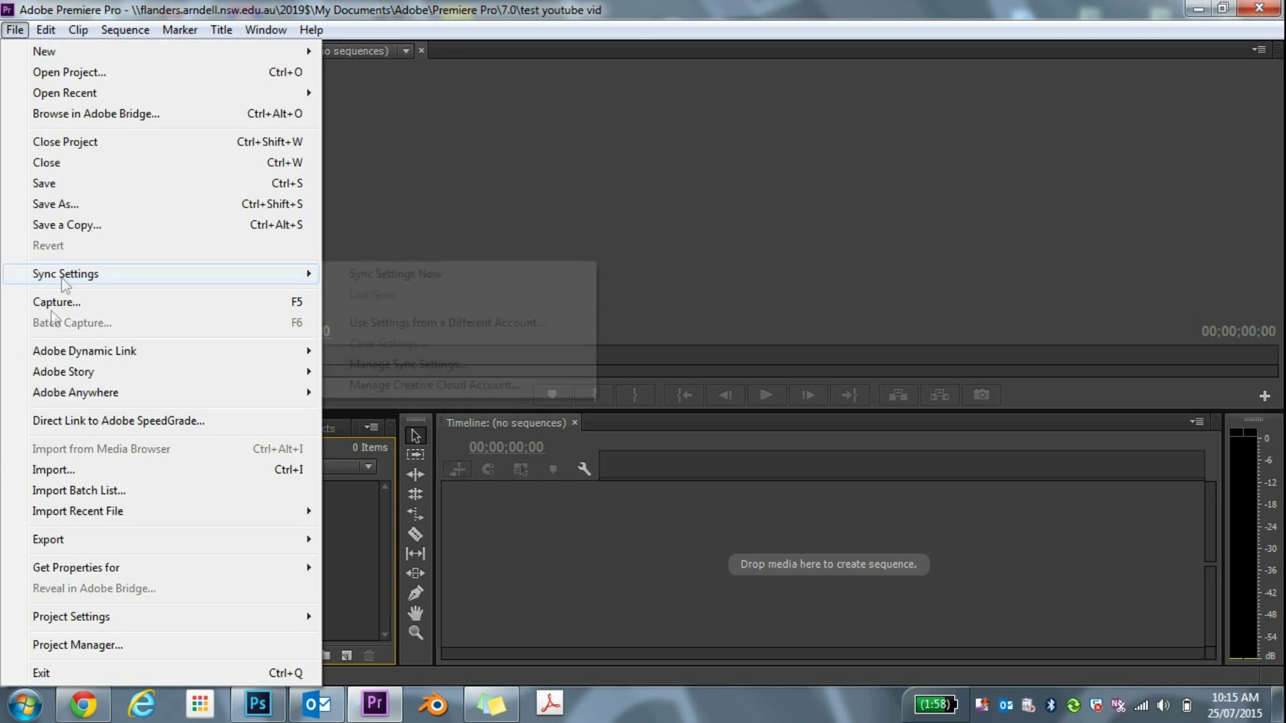
click(901, 270)
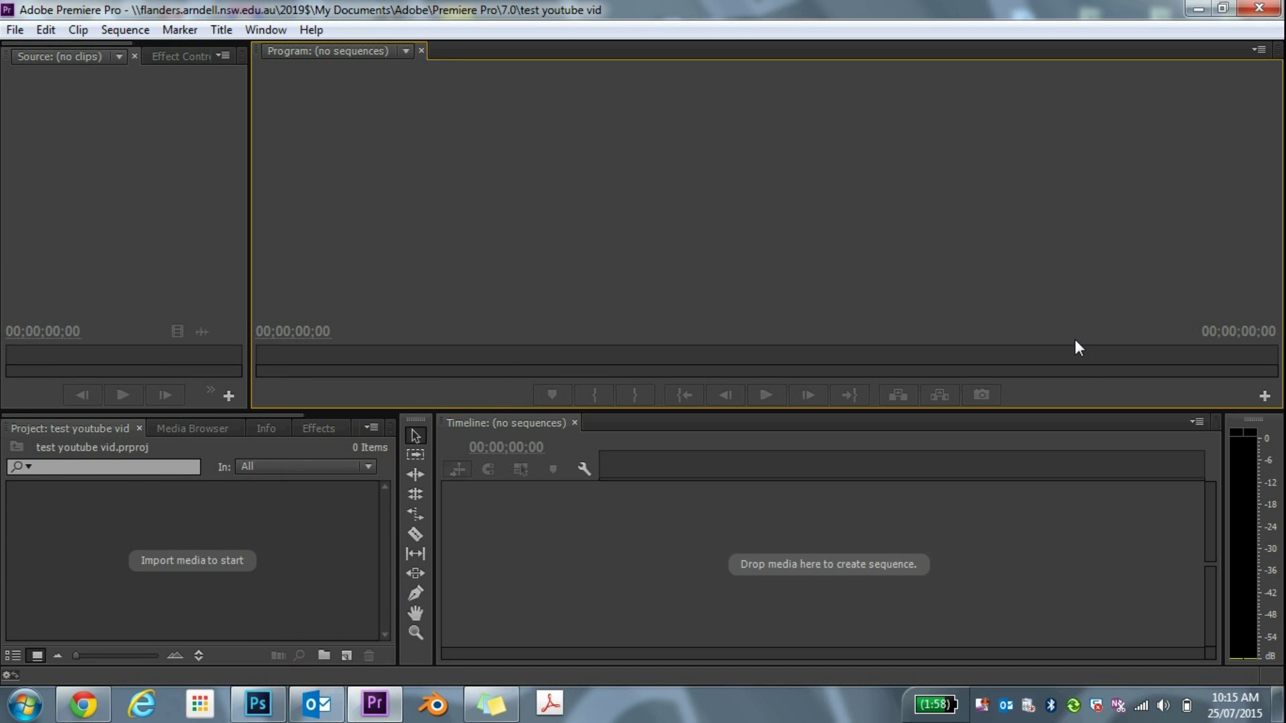
click(1279, 704)
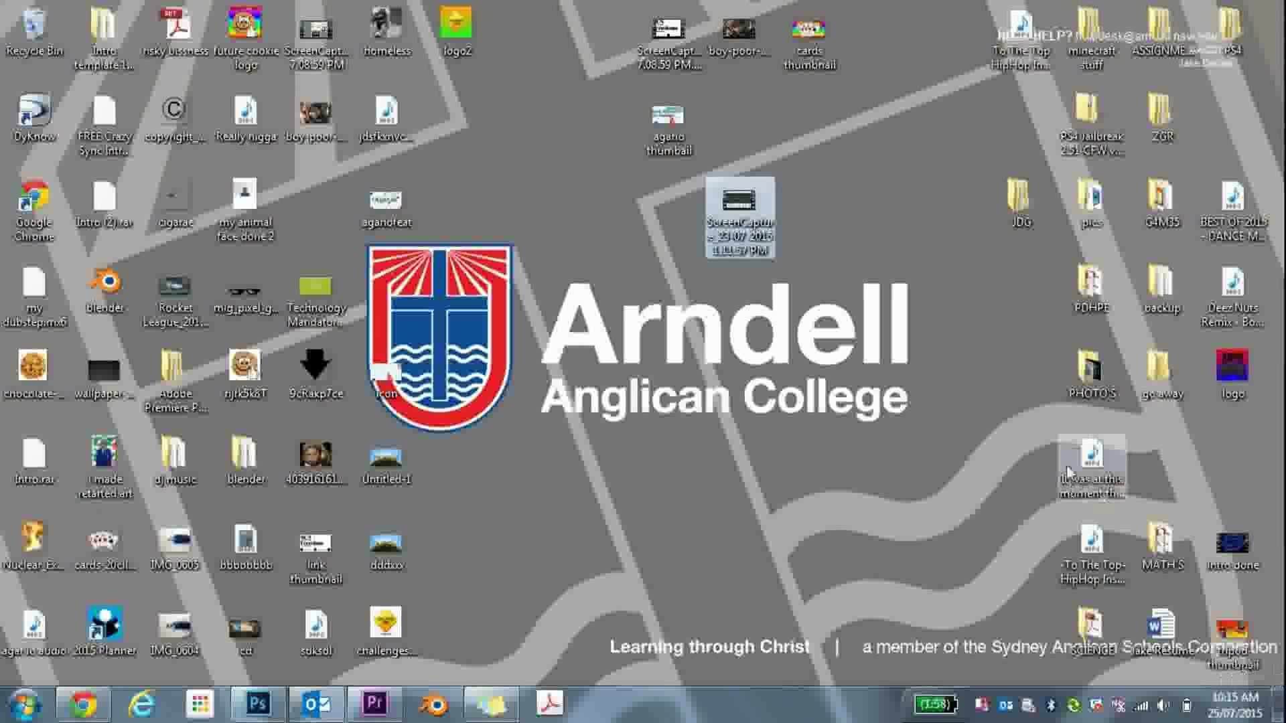
Import the ScreenCapture video from the desktop into the Project panel.
mouse_move(1070, 472)
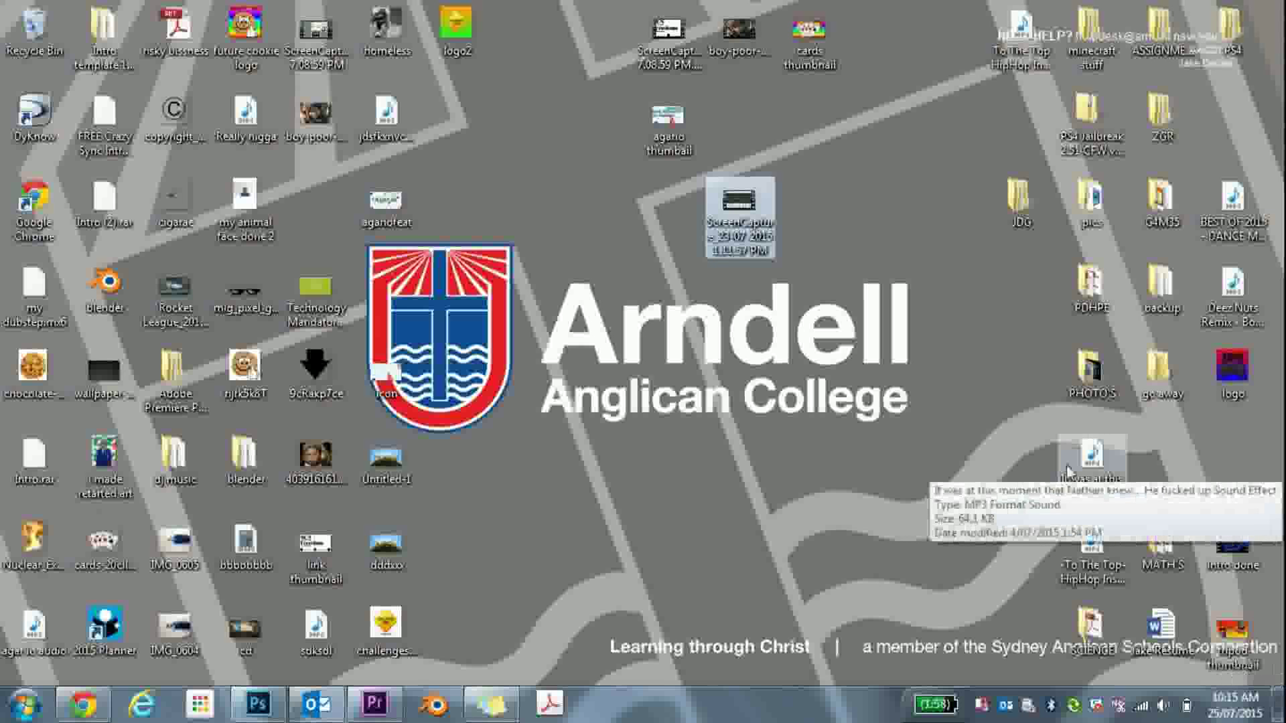
drag(745, 223, 300, 566)
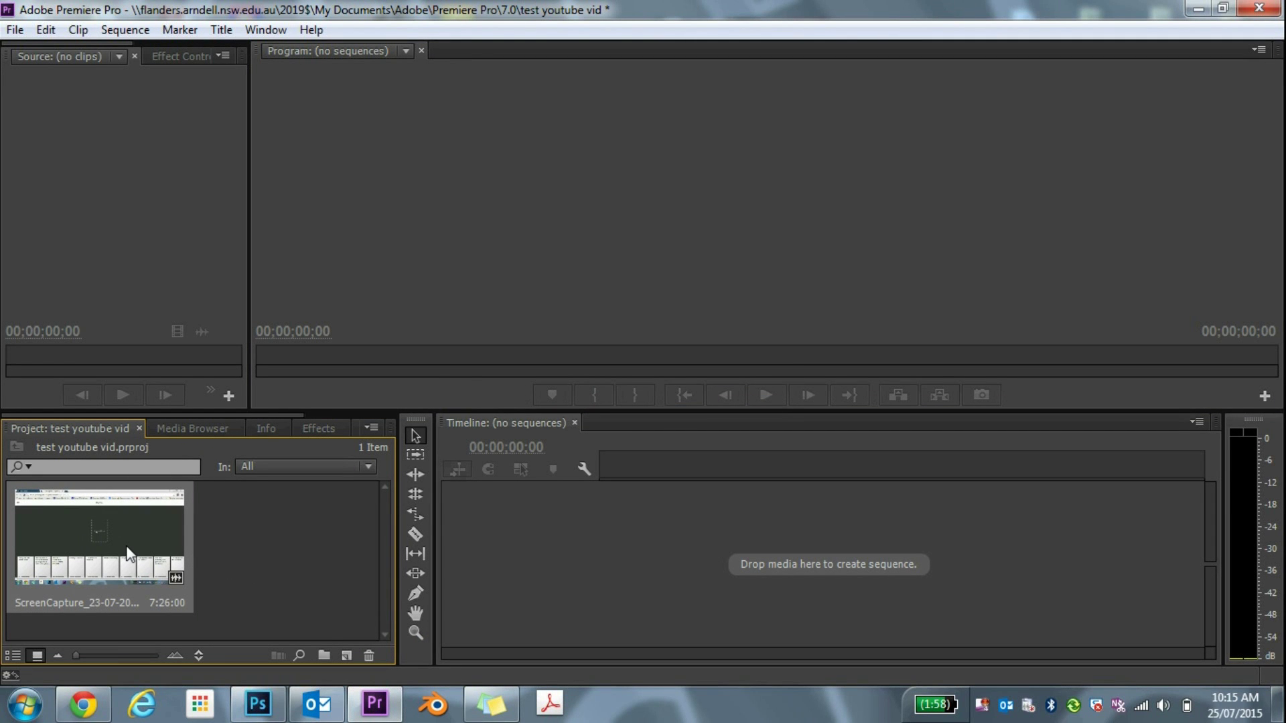
Create a sequence from the screen-capture clip, preview it briefly, and park the playhead at 00:00:05:18.
drag(127, 554, 511, 525)
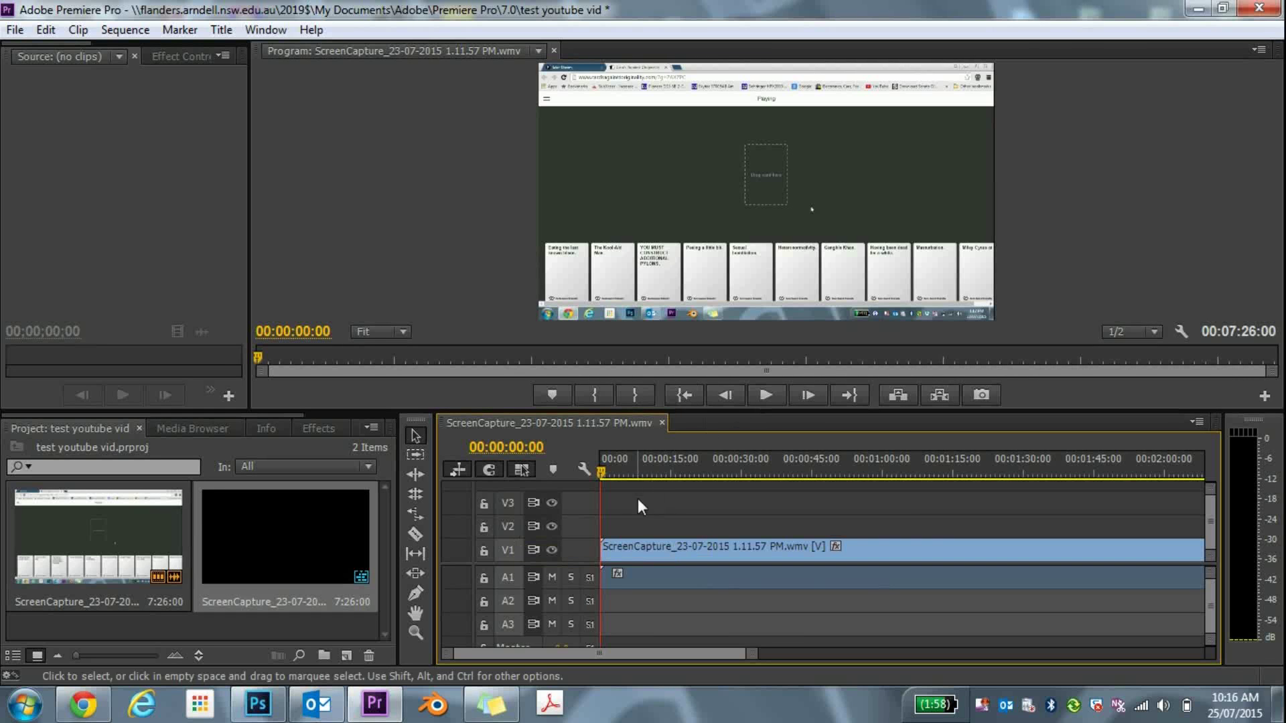
click(766, 396)
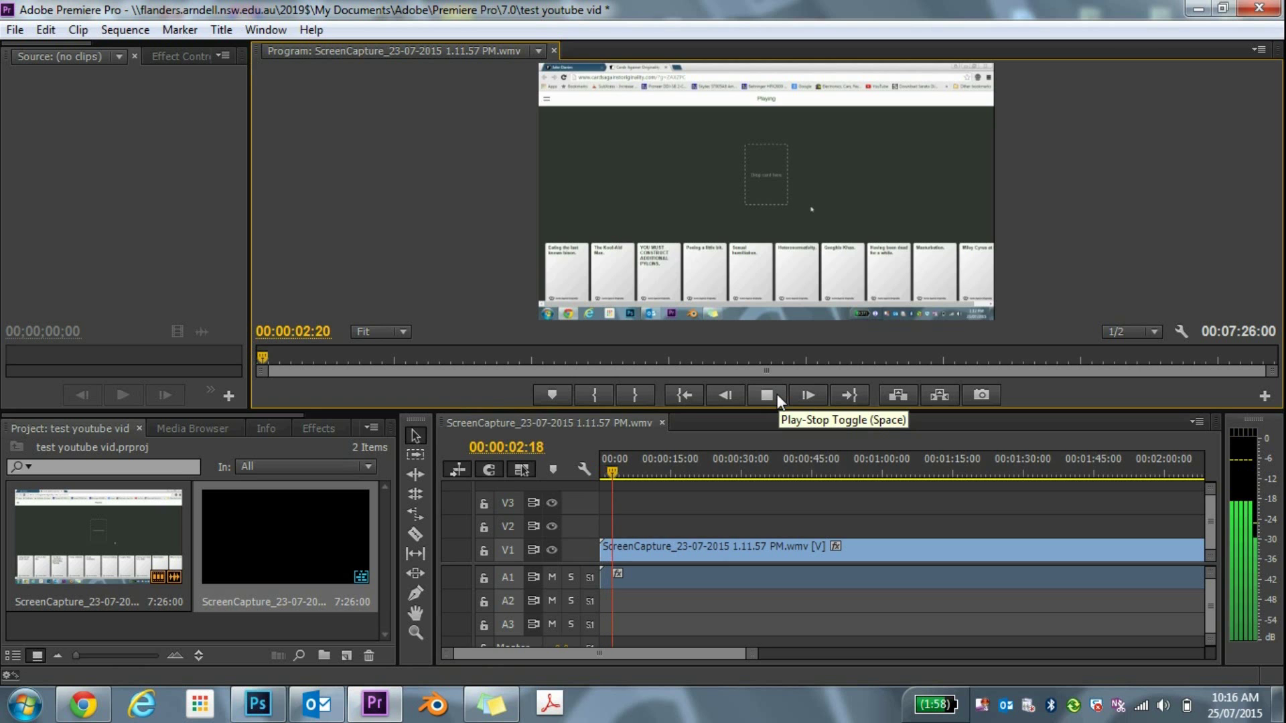
click(777, 394)
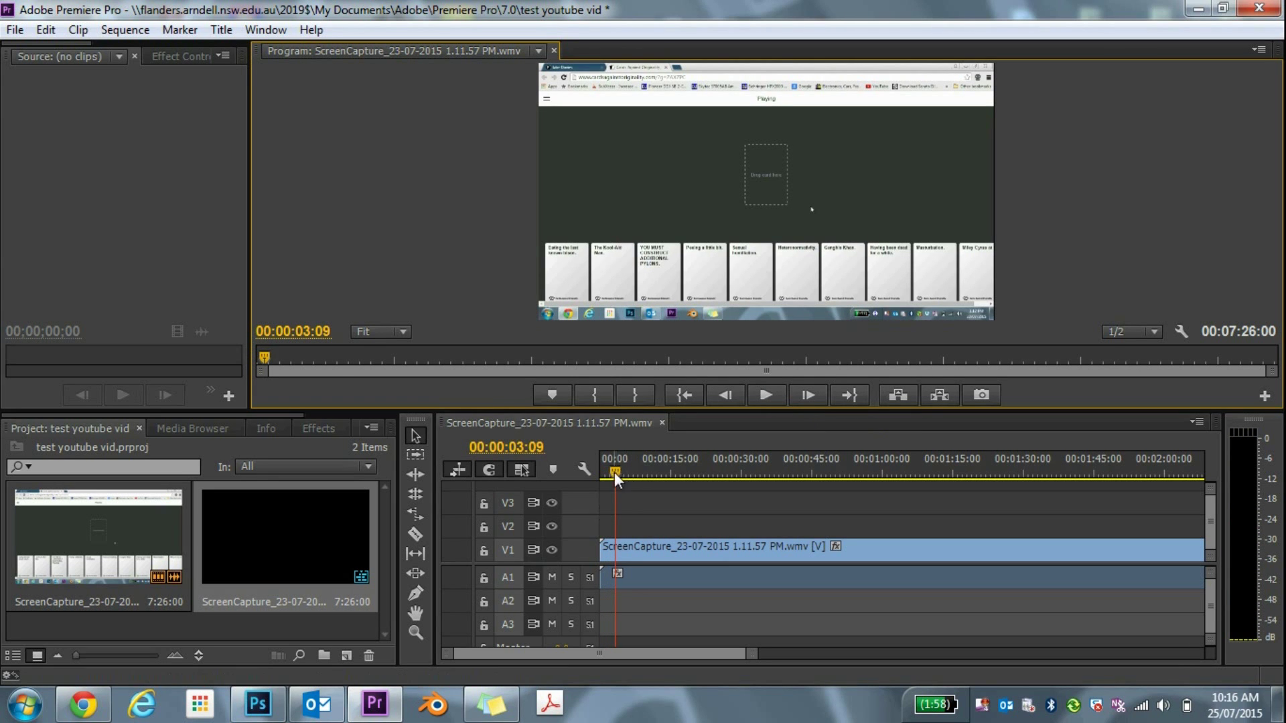
drag(615, 472, 626, 472)
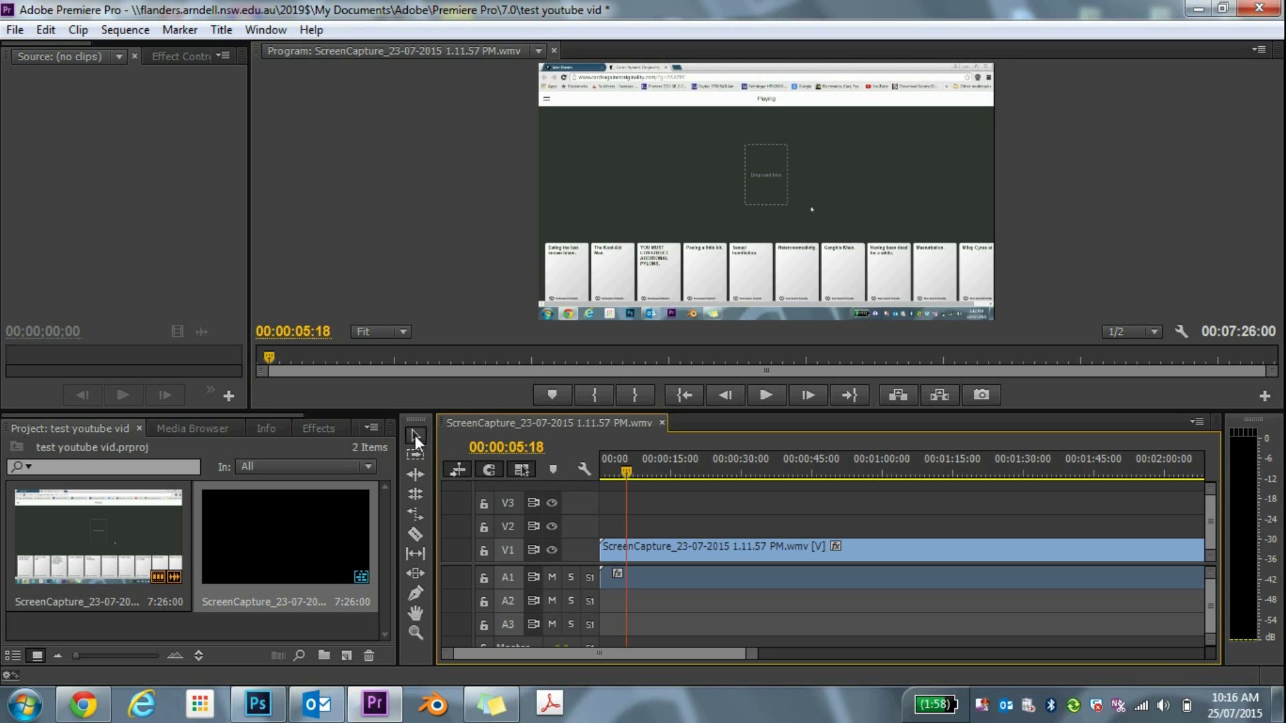
Razor the clip at about 21 and 50 seconds and delete the 00:00:21:12–00:00:50:17 section.
click(421, 534)
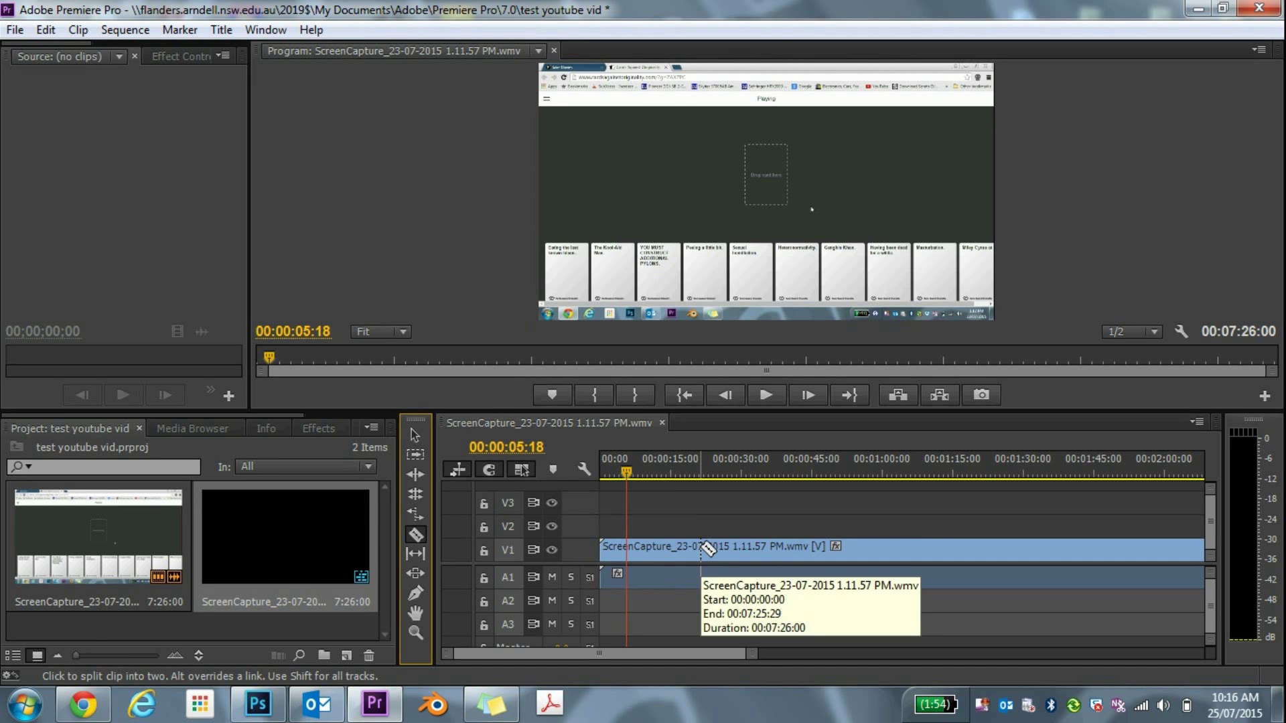
click(701, 548)
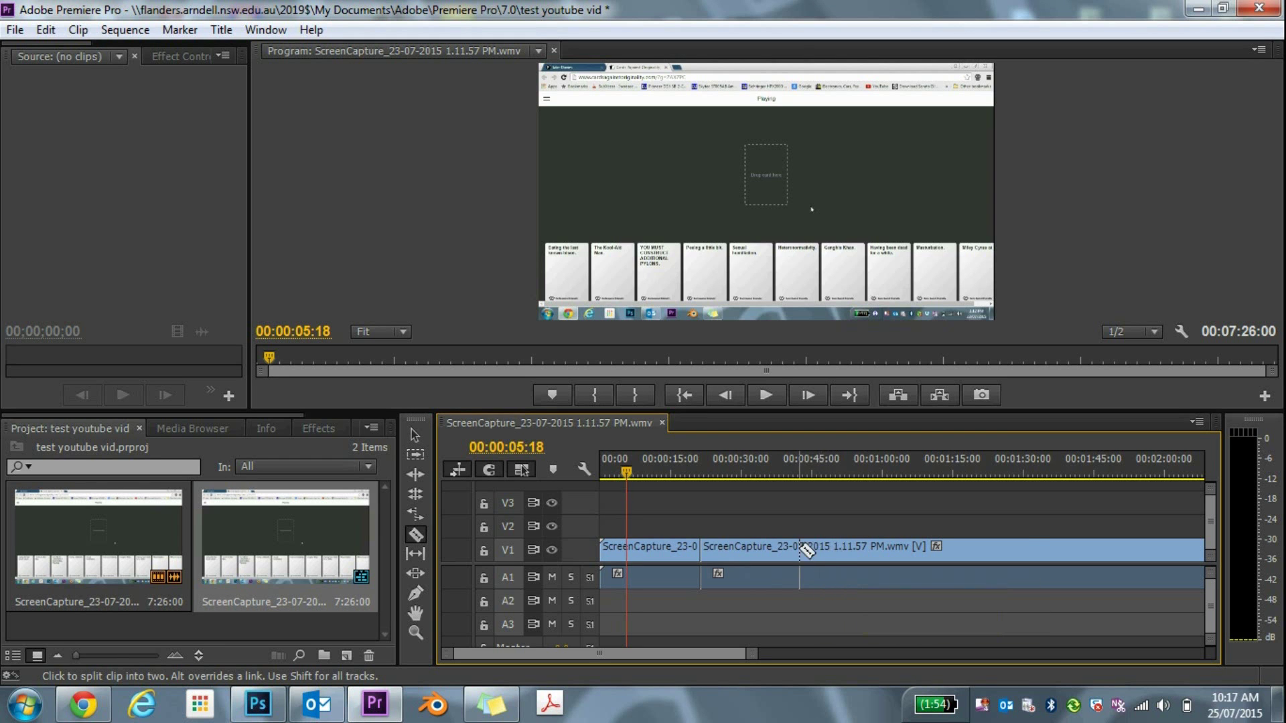
click(838, 549)
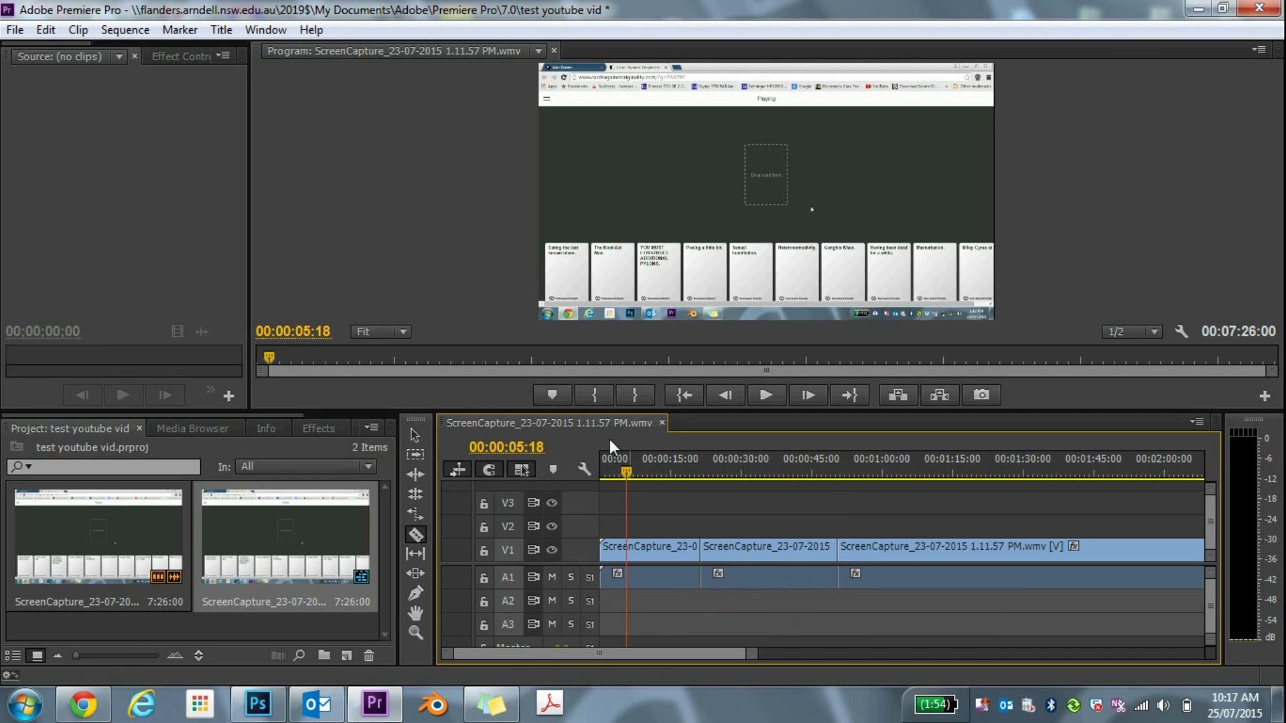
click(415, 434)
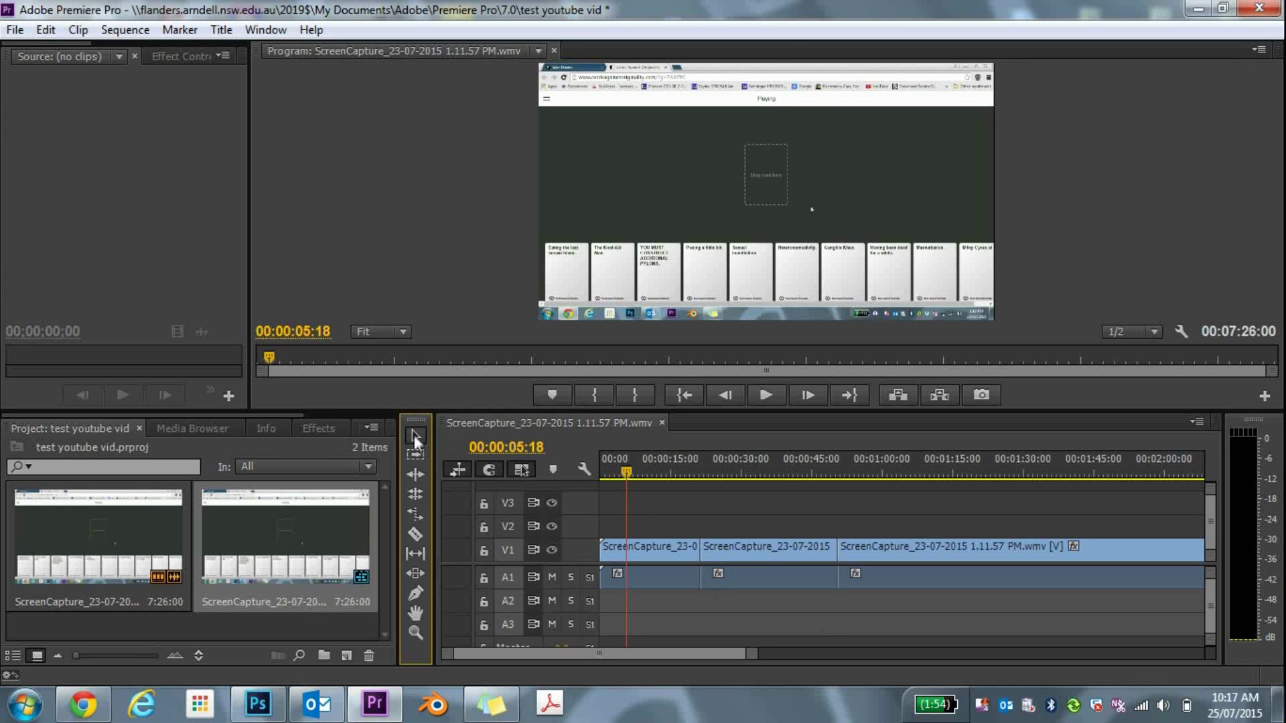
click(741, 547)
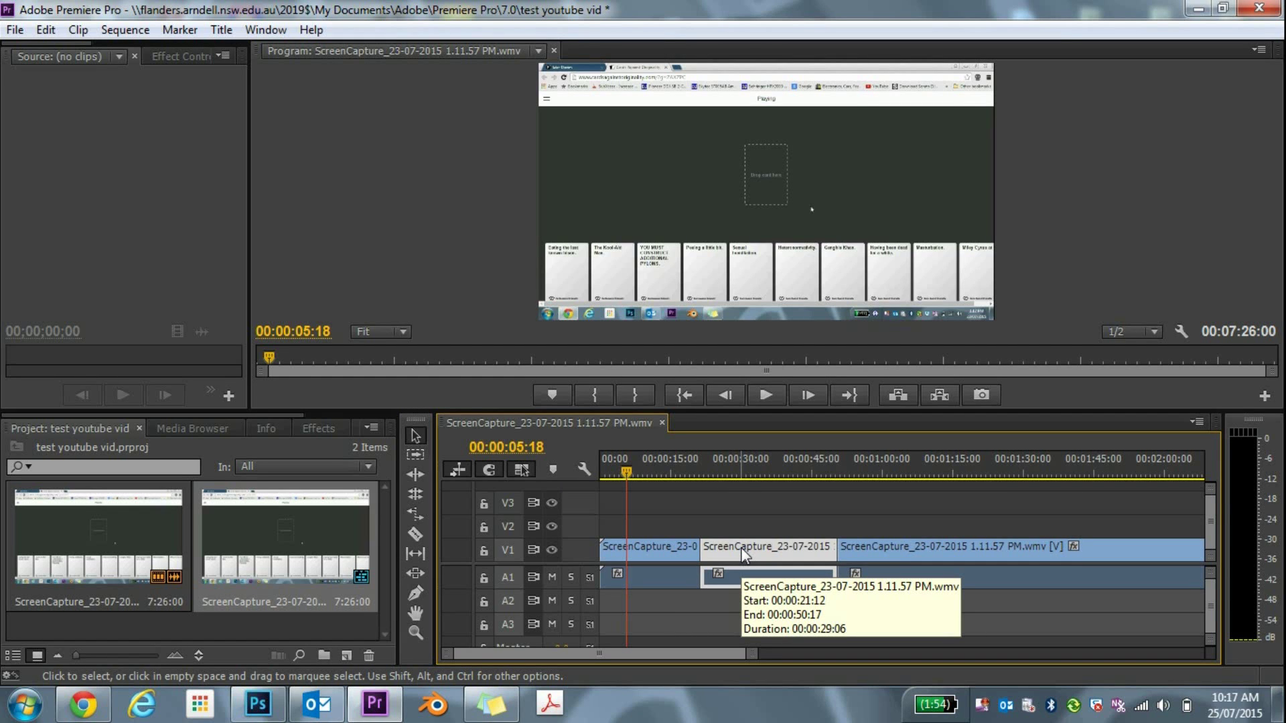
key(Delete)
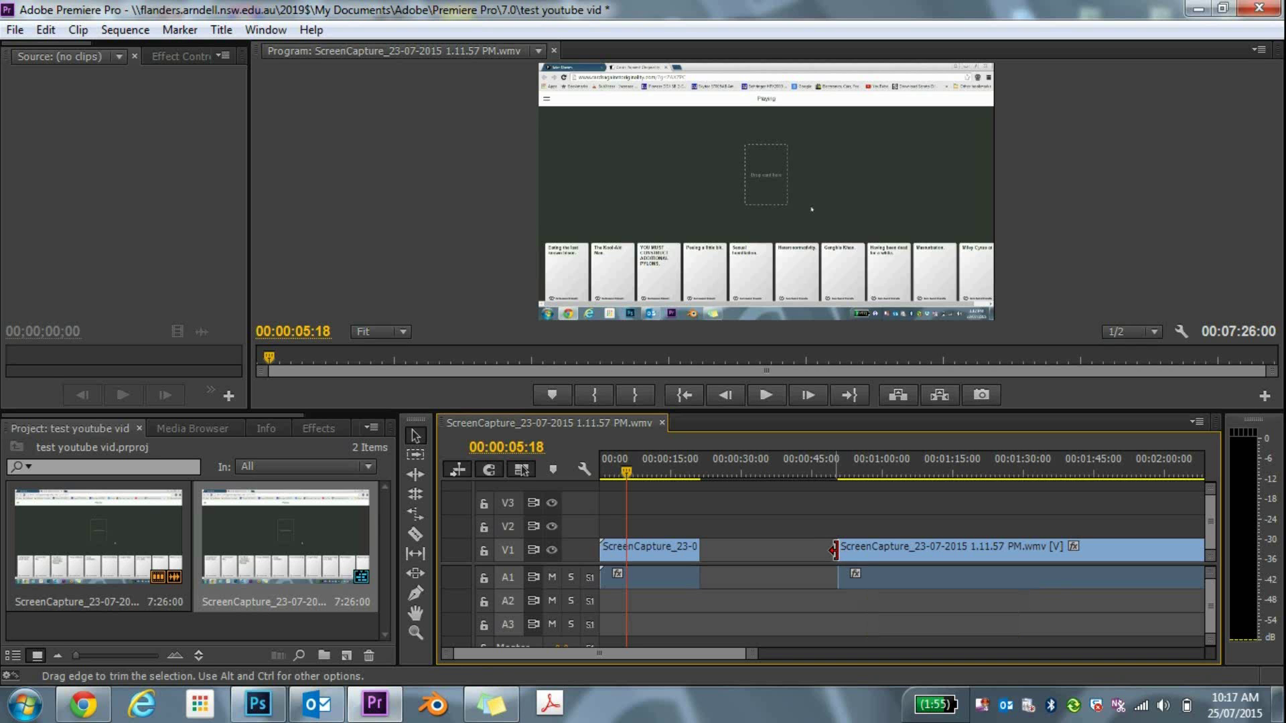
Slide the later clip left until it sits directly against the first piece.
drag(833, 550, 842, 550)
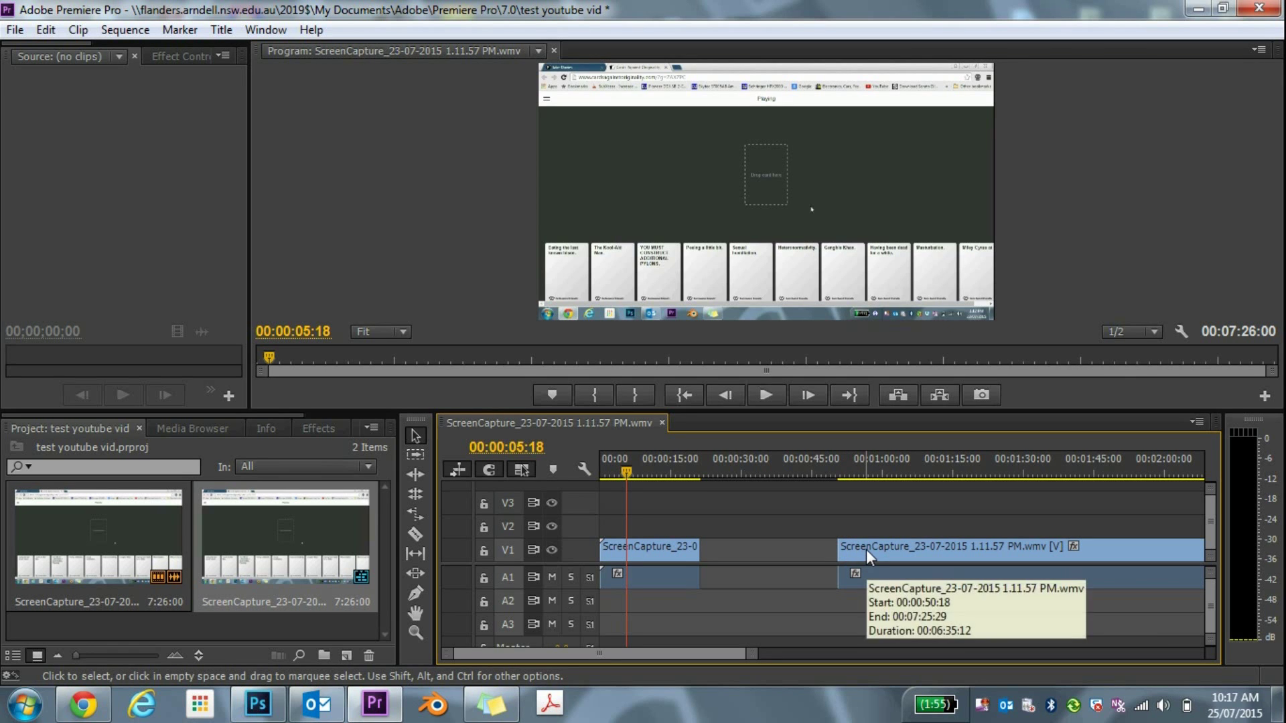
click(867, 549)
drag(867, 550, 724, 566)
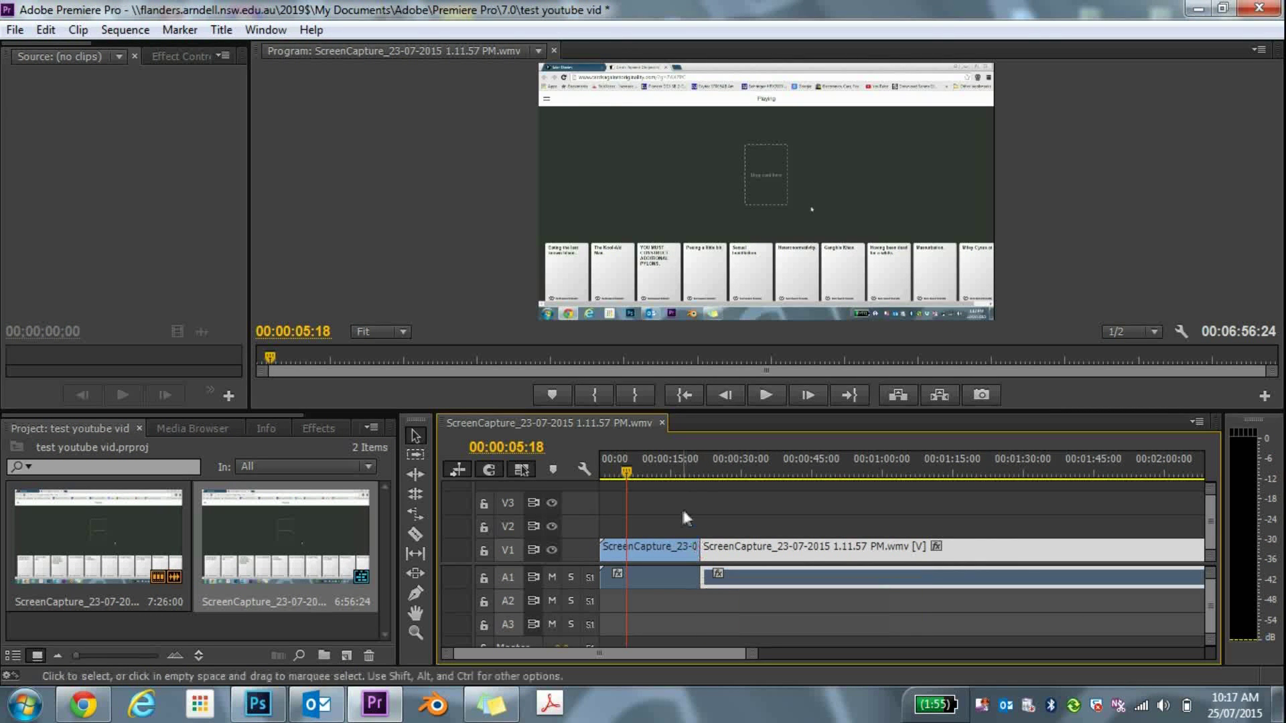
Split the second clip at about 42 seconds and delete its first section, leaving a gap after 00:00:21.
click(698, 496)
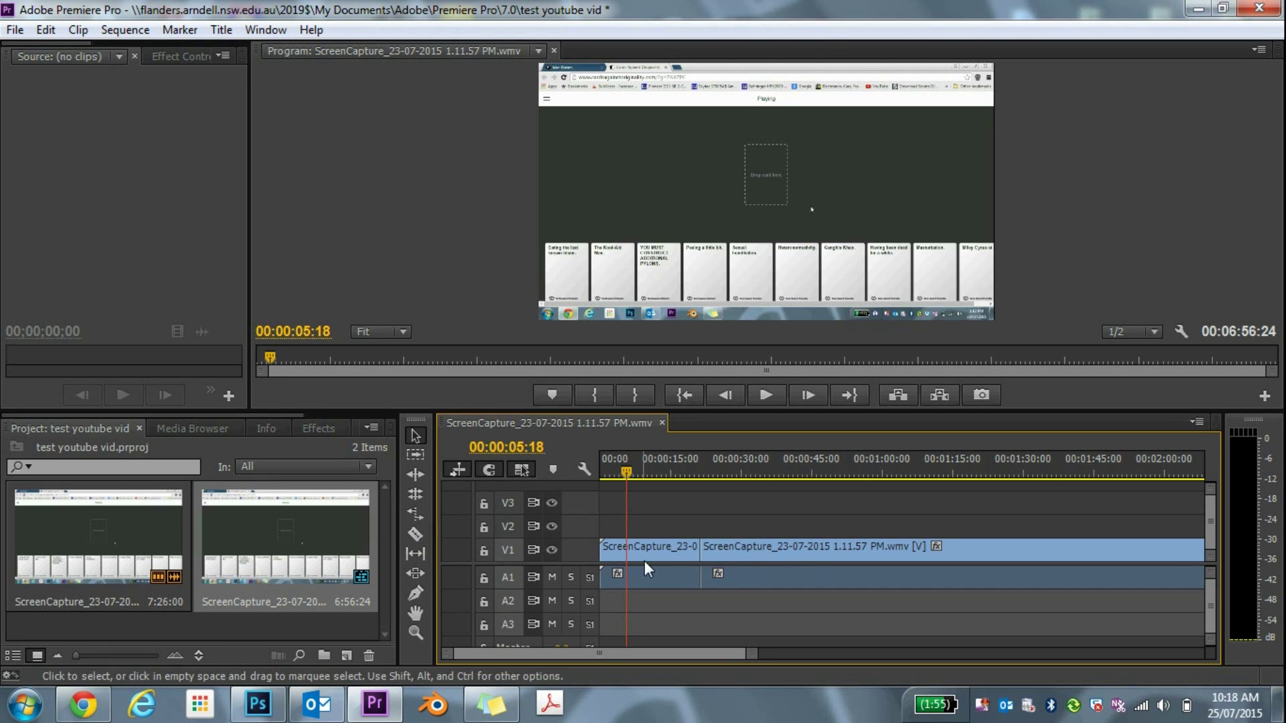
click(716, 553)
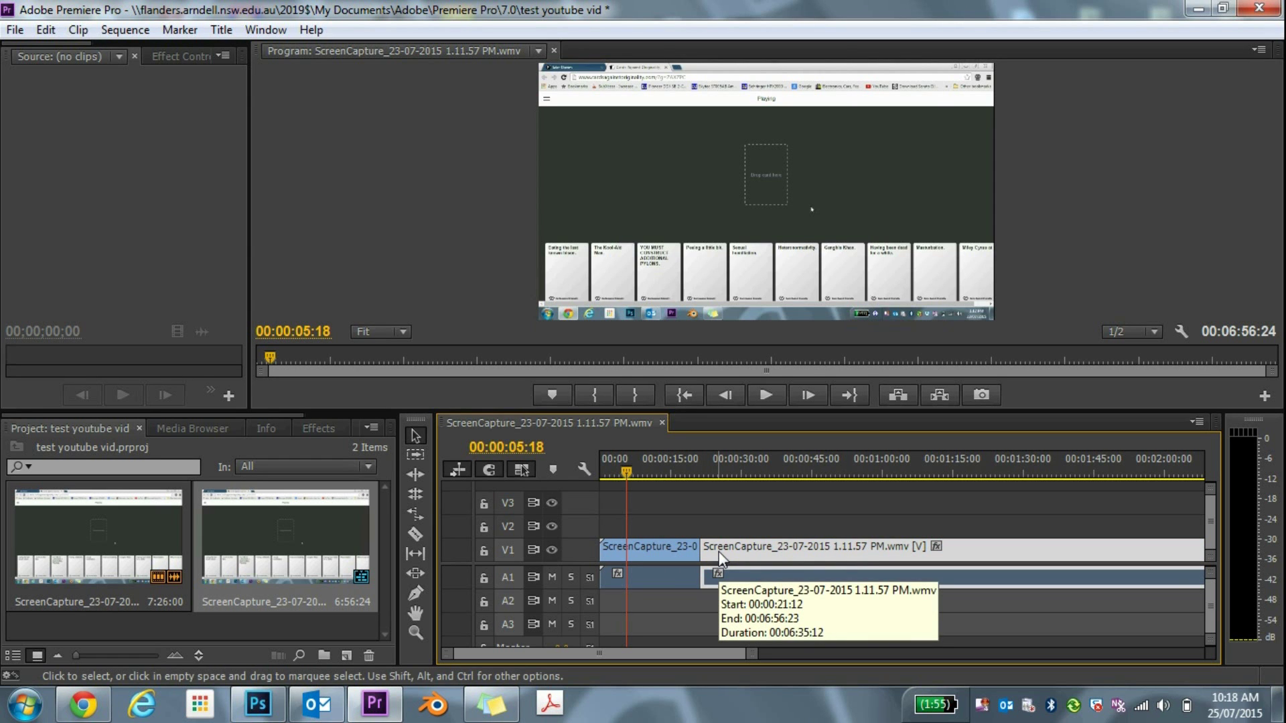
click(417, 534)
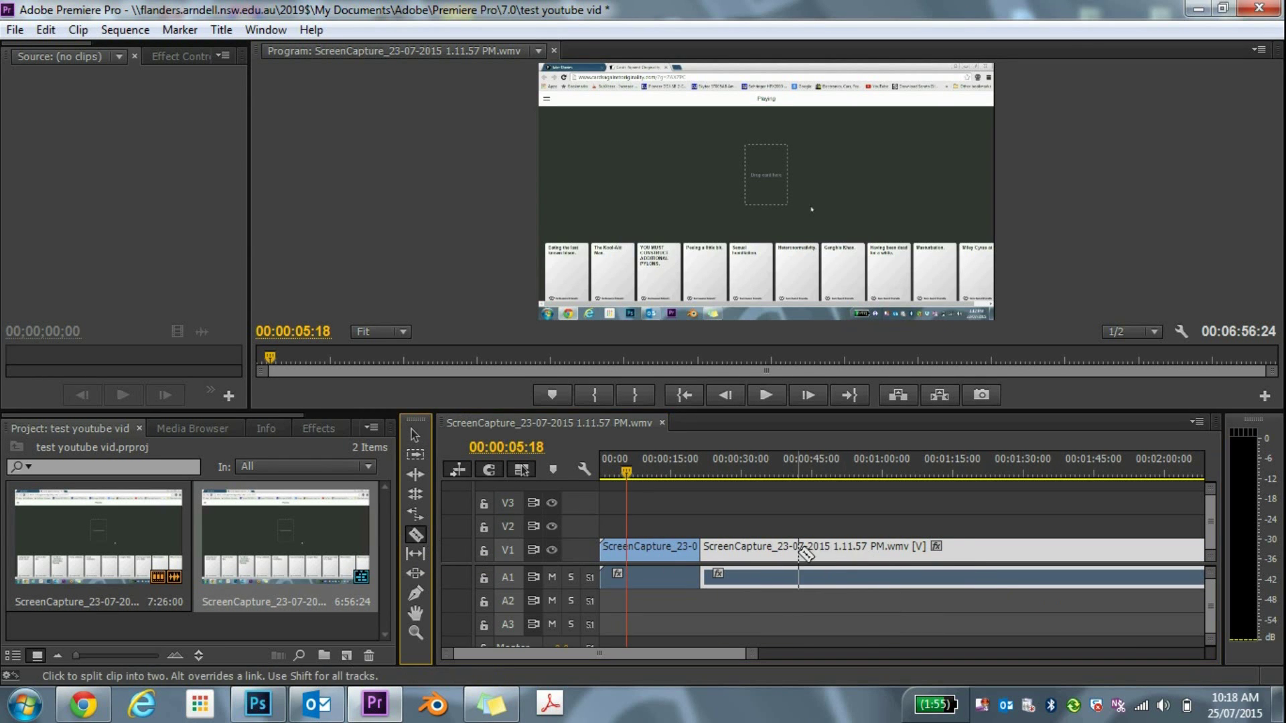
click(797, 547)
click(415, 435)
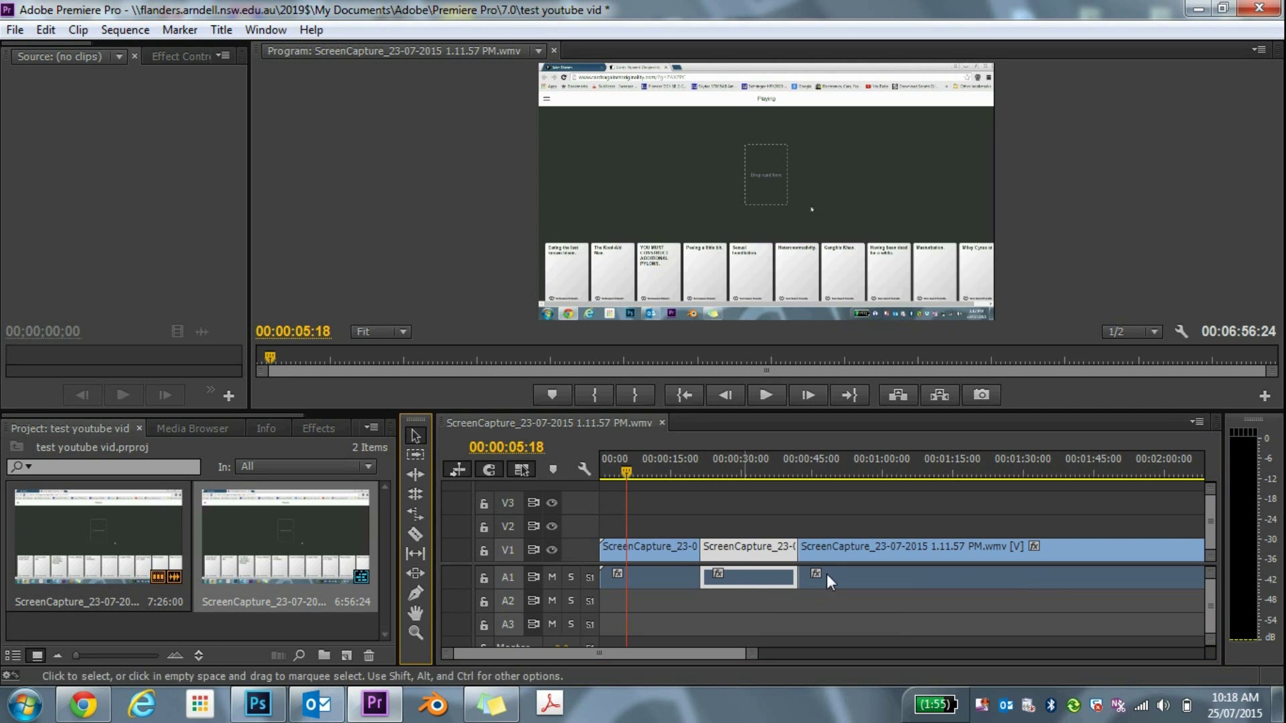
click(776, 555)
key(Delete)
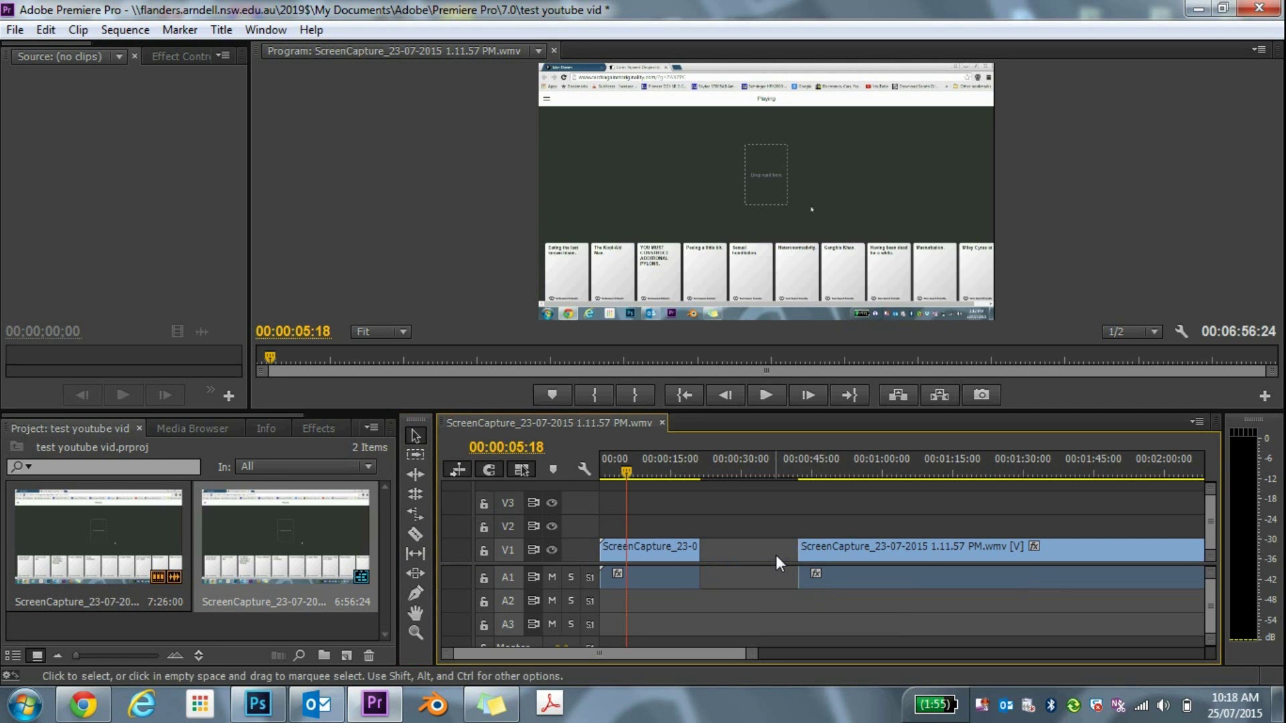